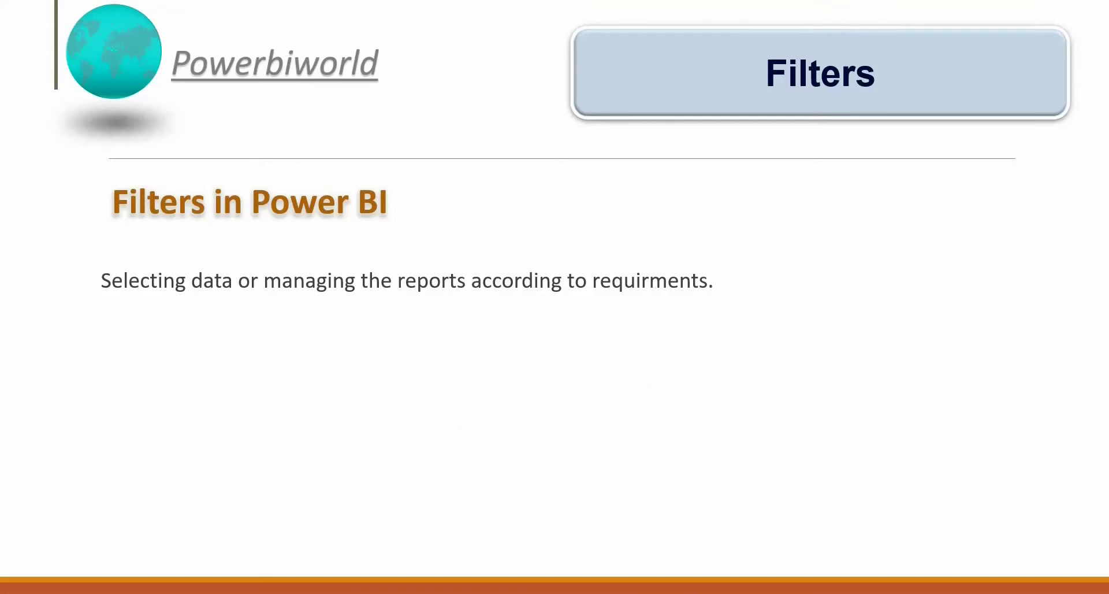
pyautogui.press('Right')
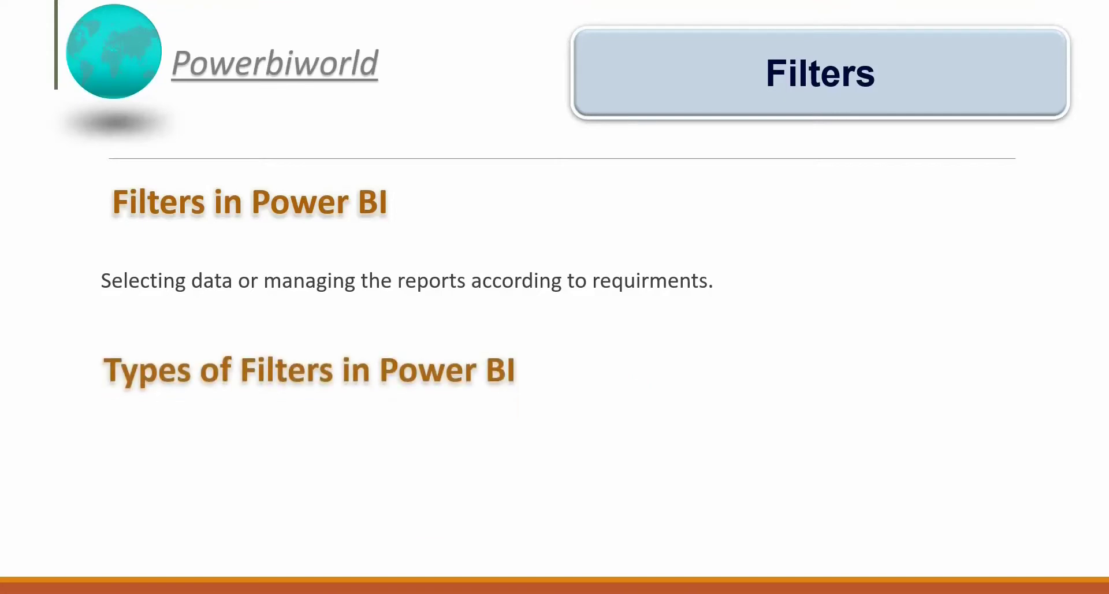
pyautogui.press('Right')
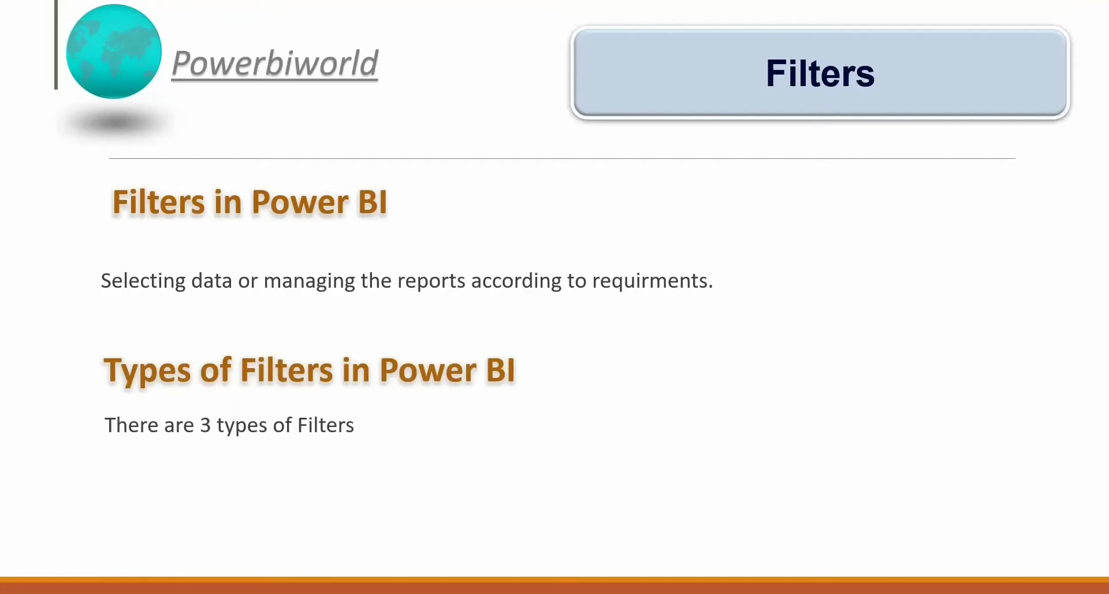
pyautogui.press('Right')
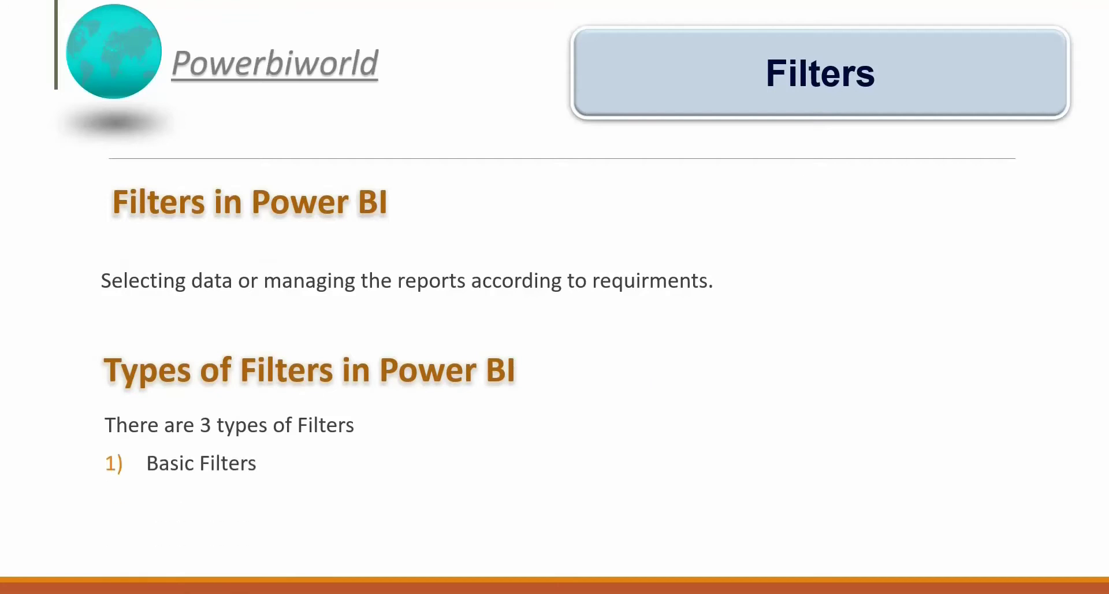
pyautogui.press('Right')
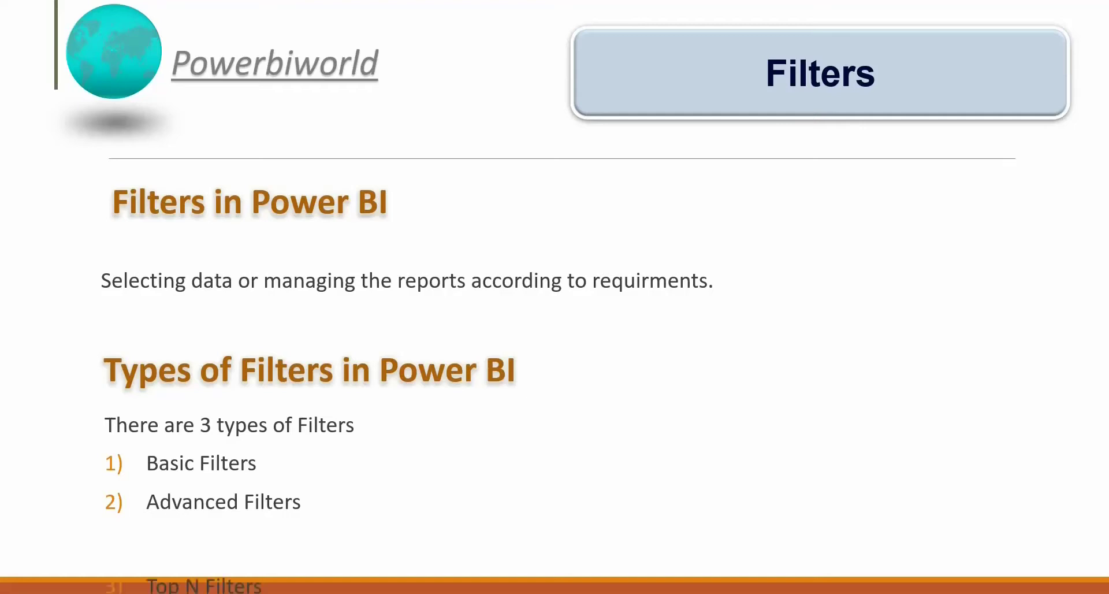
pyautogui.press('Right')
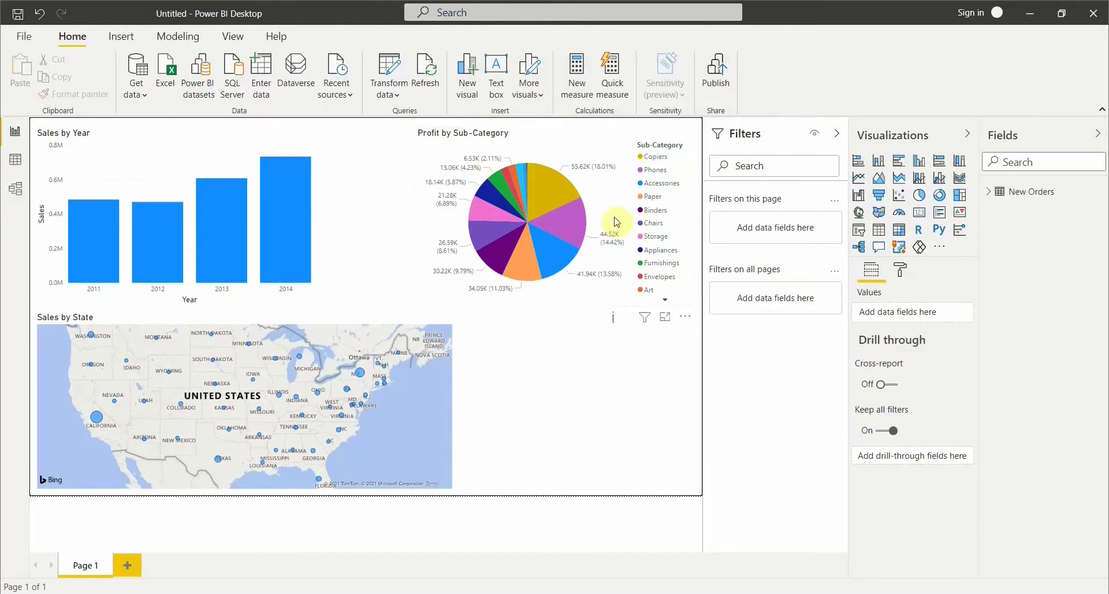
# - Set the Sub-Category filter of the Profit by Sub-Category pie chart to basic filtering
pyautogui.click(580, 137)
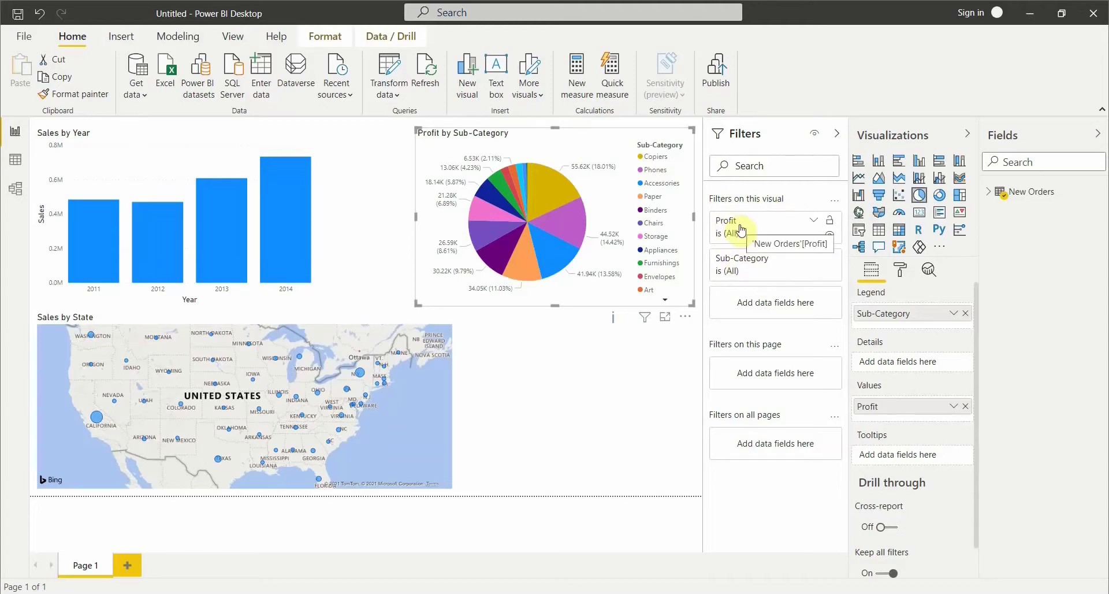
pyautogui.click(813, 259)
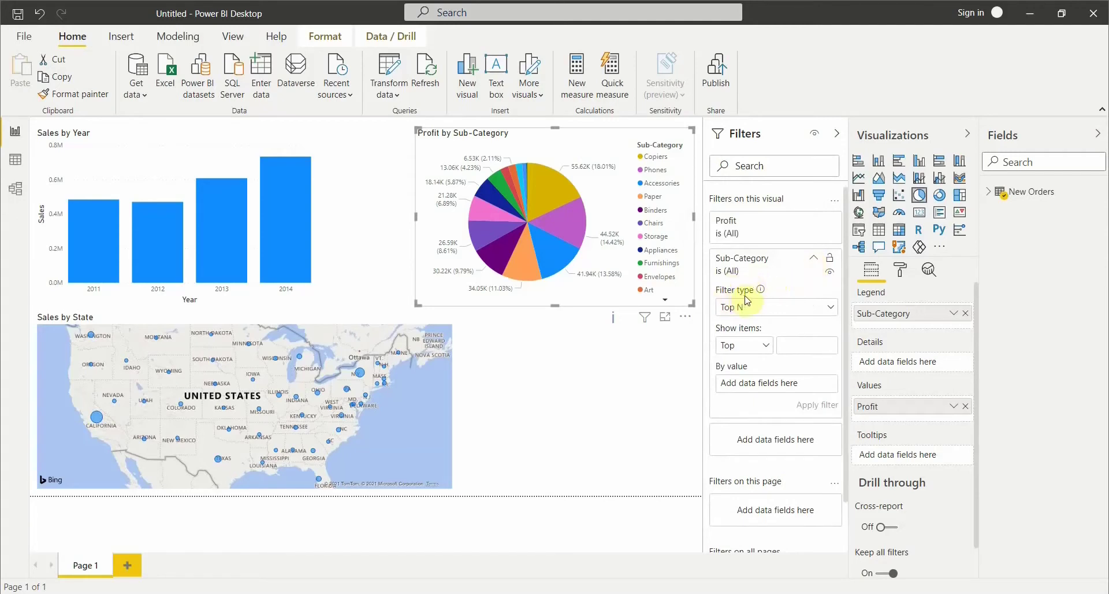
pyautogui.click(833, 308)
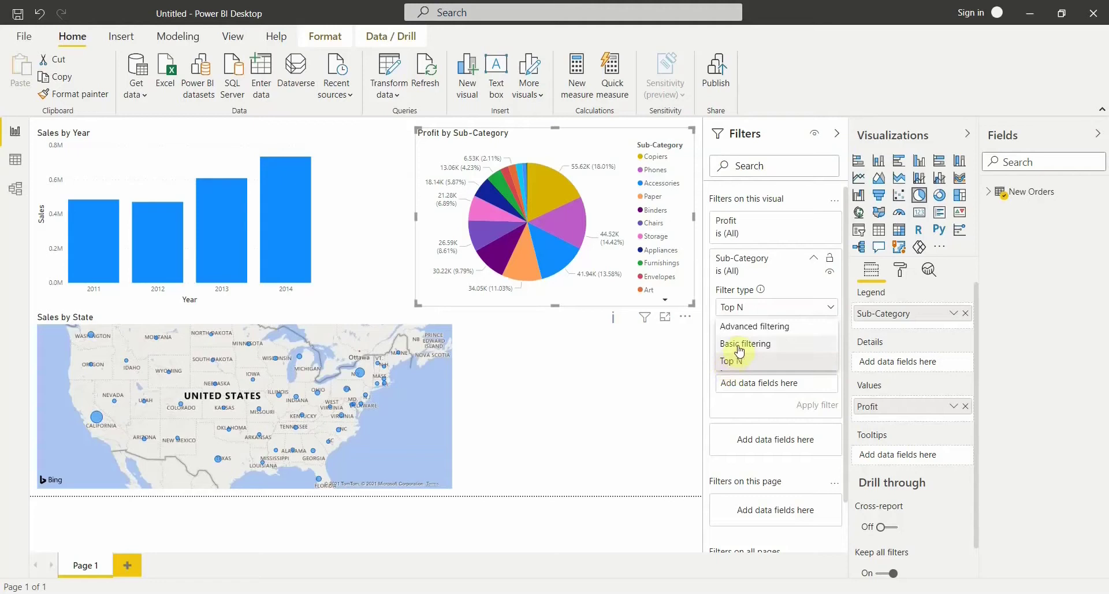
pyautogui.click(754, 344)
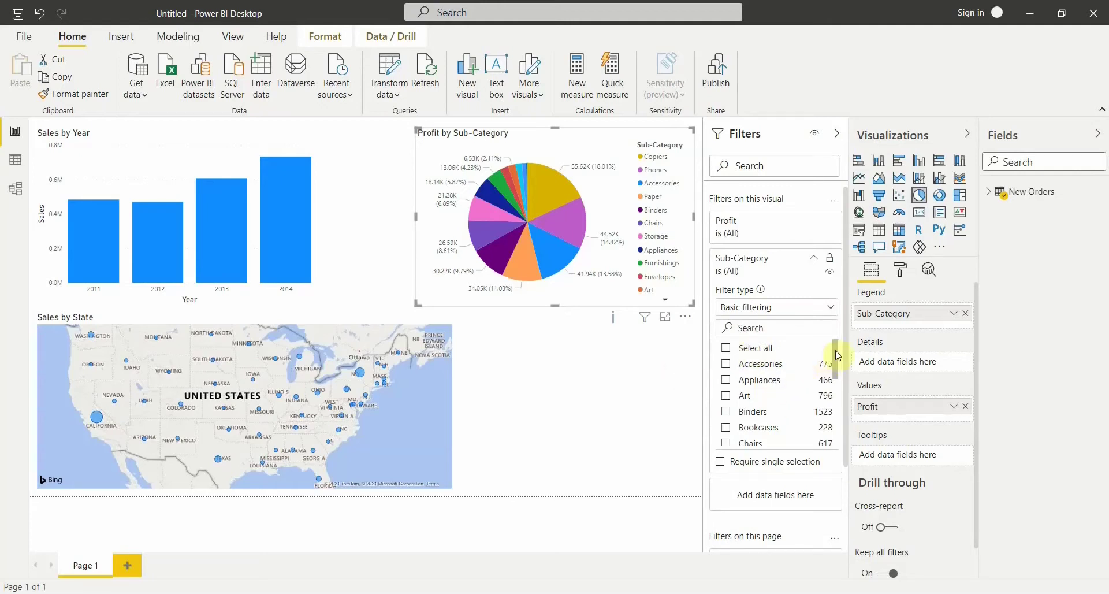
pyautogui.moveTo(836, 350)
pyautogui.mouseDown()
pyautogui.moveTo(837, 387)
pyautogui.moveTo(841, 346)
pyautogui.mouseUp()
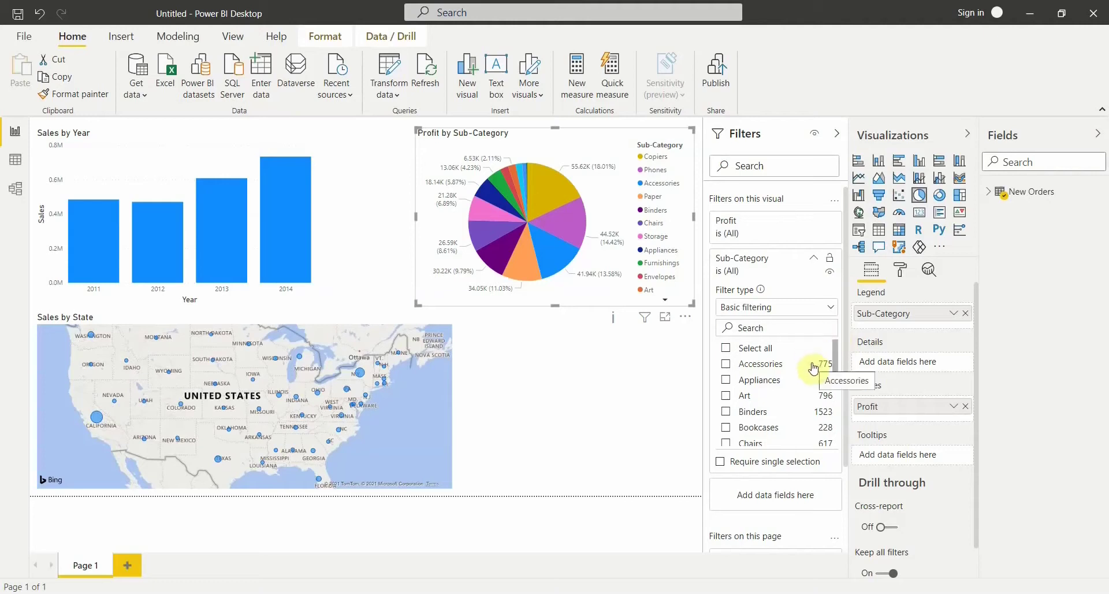
# - Restrict the pie chart's Sub-Category filter to Accessories, Envelopes, Furnishings and Chairs, and collapse its filter card
pyautogui.click(727, 364)
pyautogui.scroll(-3, 729, 399)
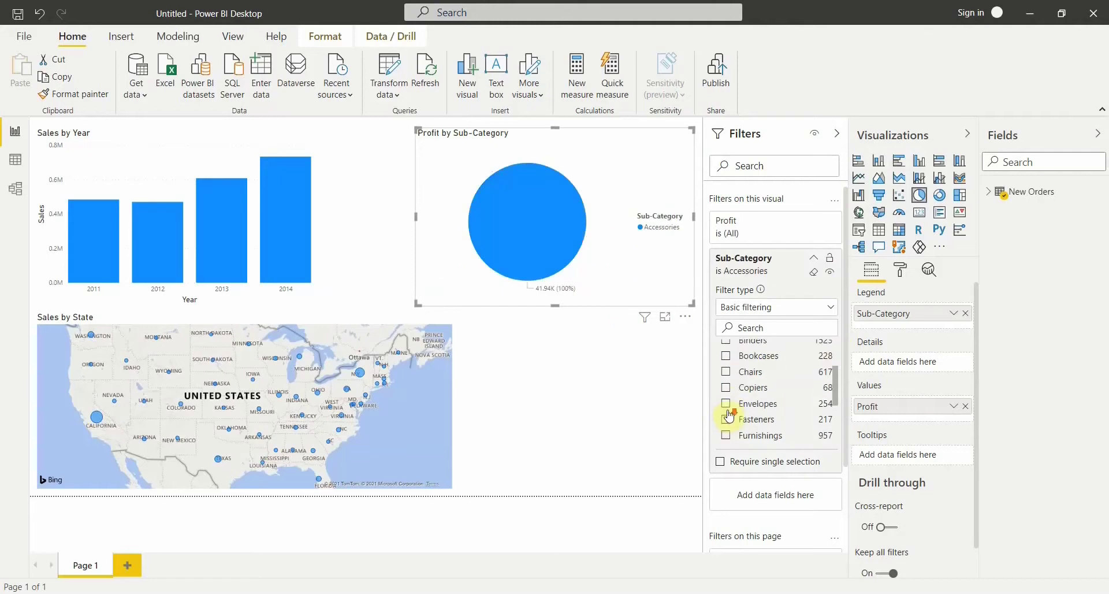
pyautogui.click(727, 408)
pyautogui.click(726, 435)
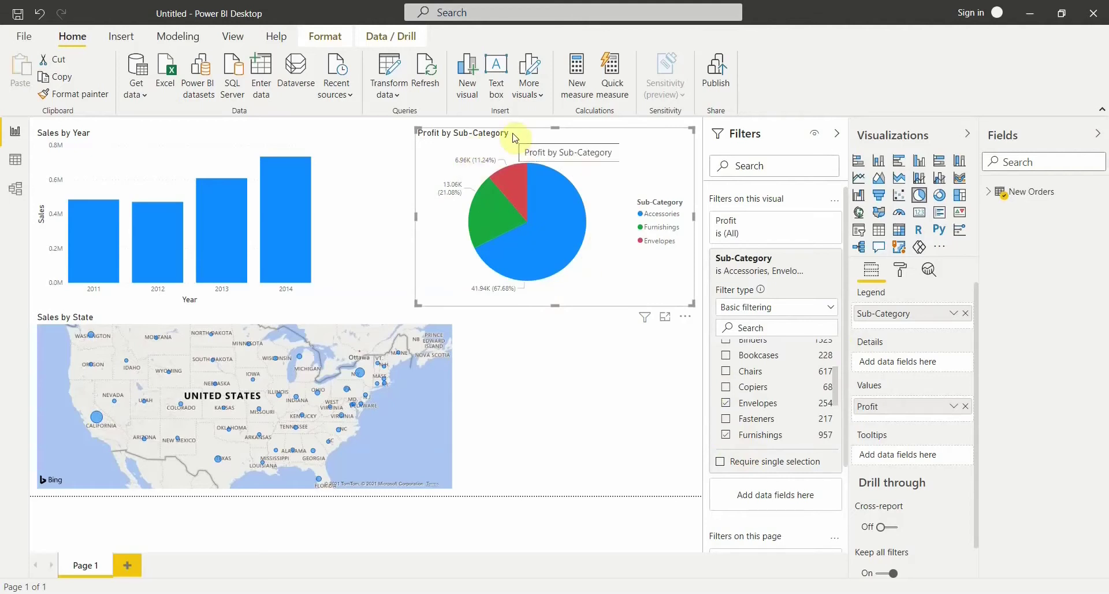
pyautogui.click(725, 375)
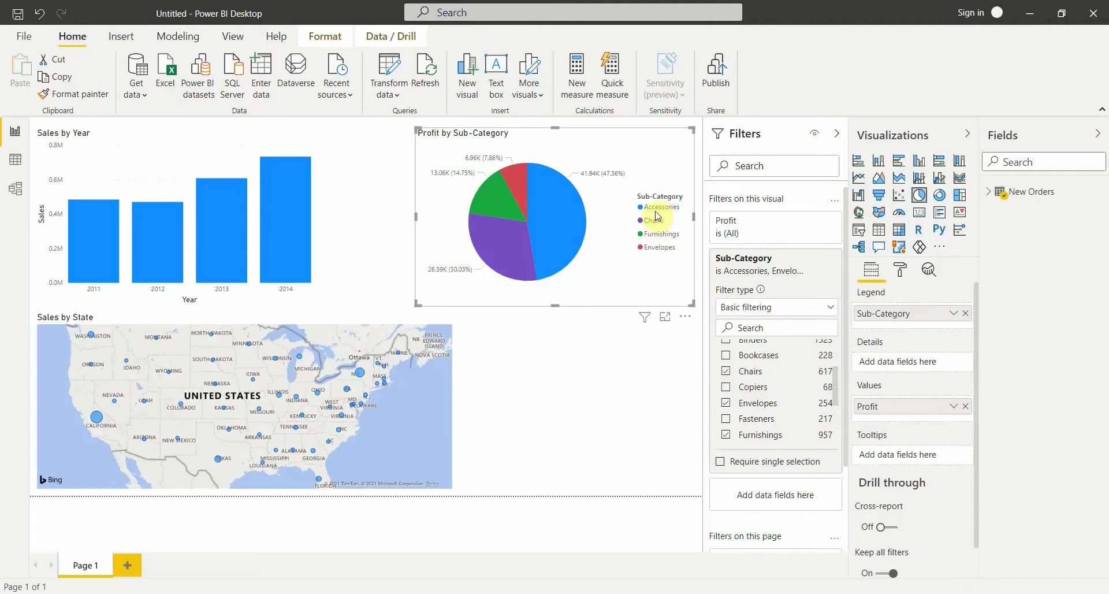
pyautogui.moveTo(570, 216)
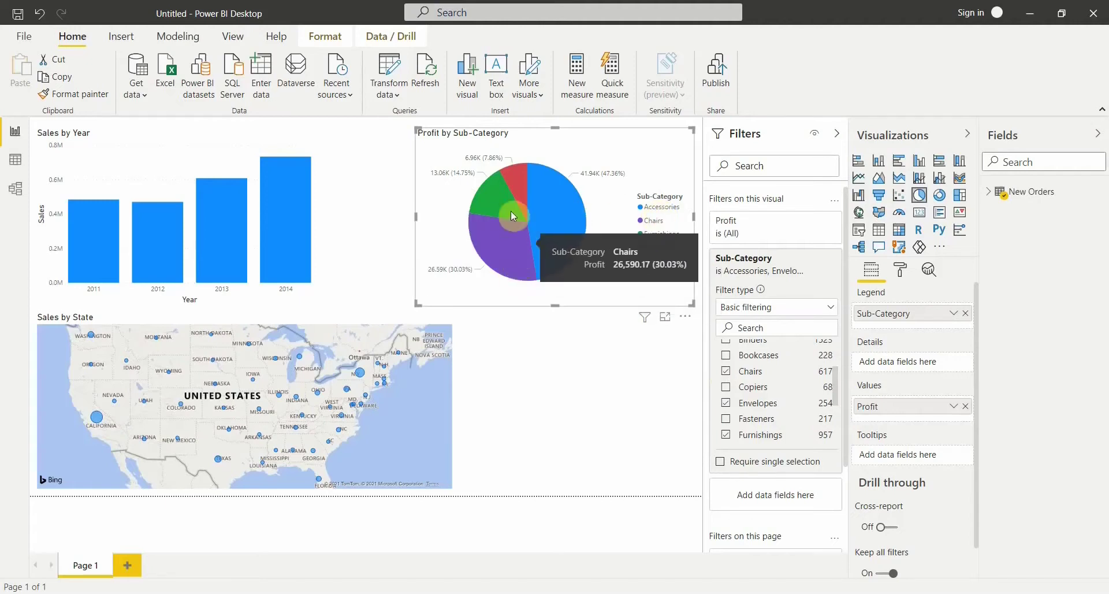
pyautogui.moveTo(510, 214)
pyautogui.moveTo(523, 172)
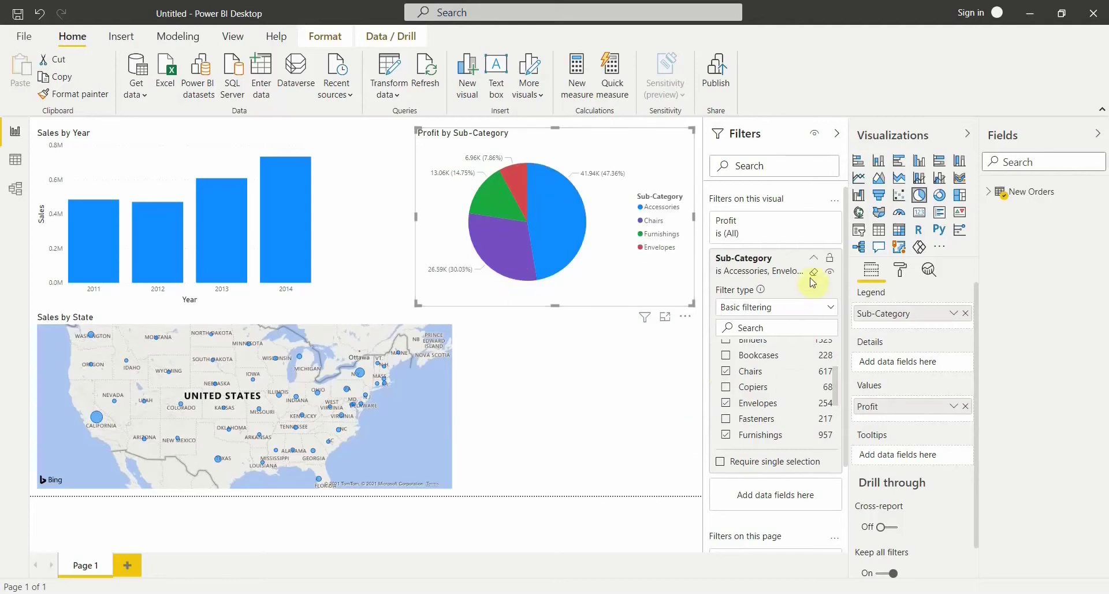
pyautogui.click(813, 258)
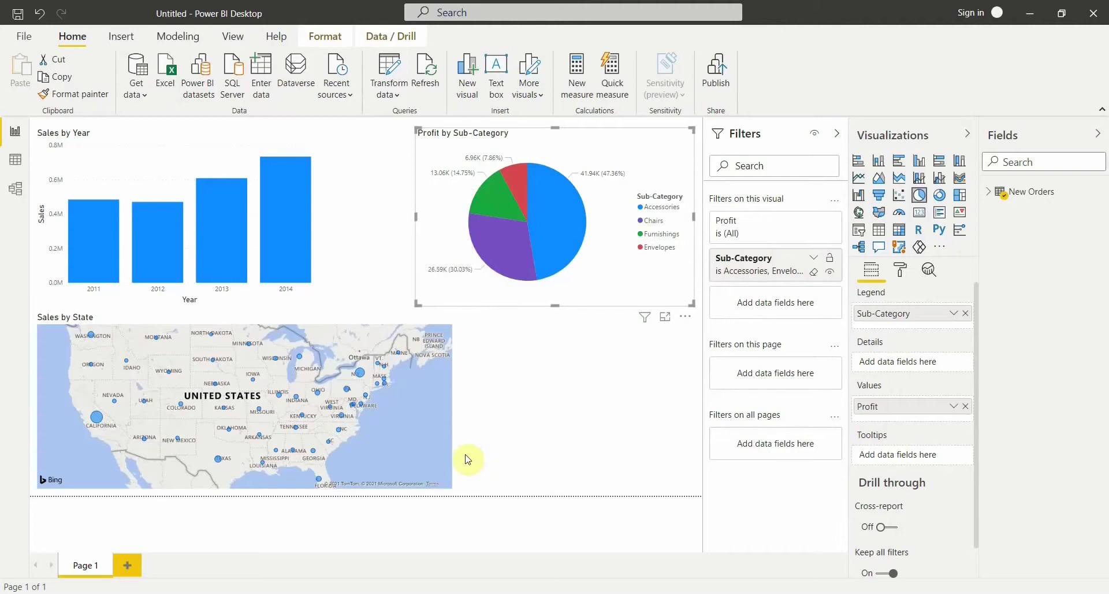
# - Set the State filter of the Sales by State map to advanced filtering
pyautogui.click(453, 411)
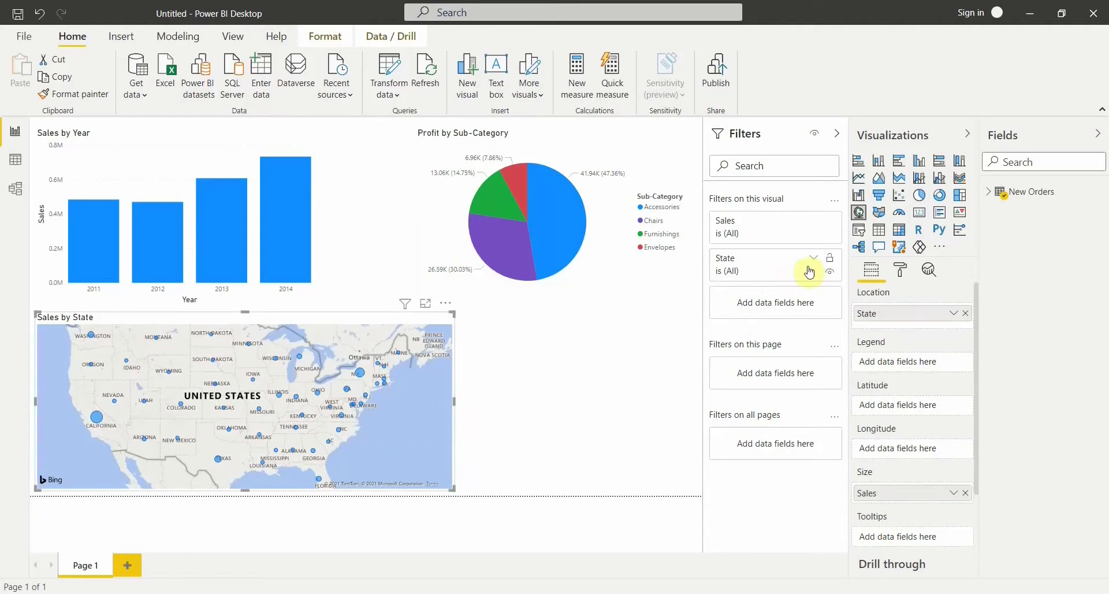
pyautogui.click(816, 260)
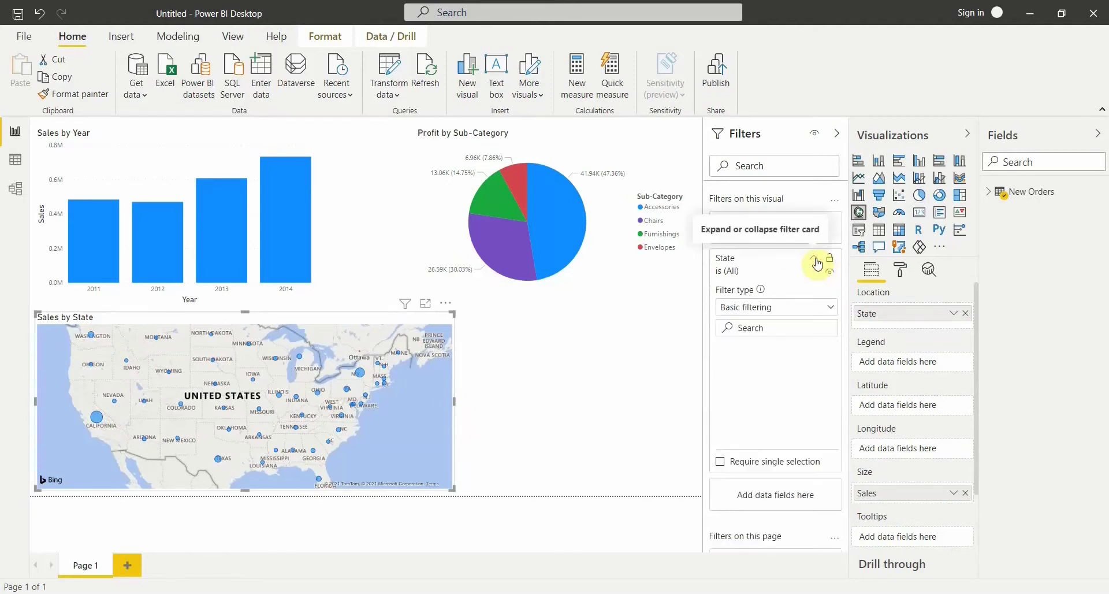
pyautogui.click(827, 308)
pyautogui.click(795, 327)
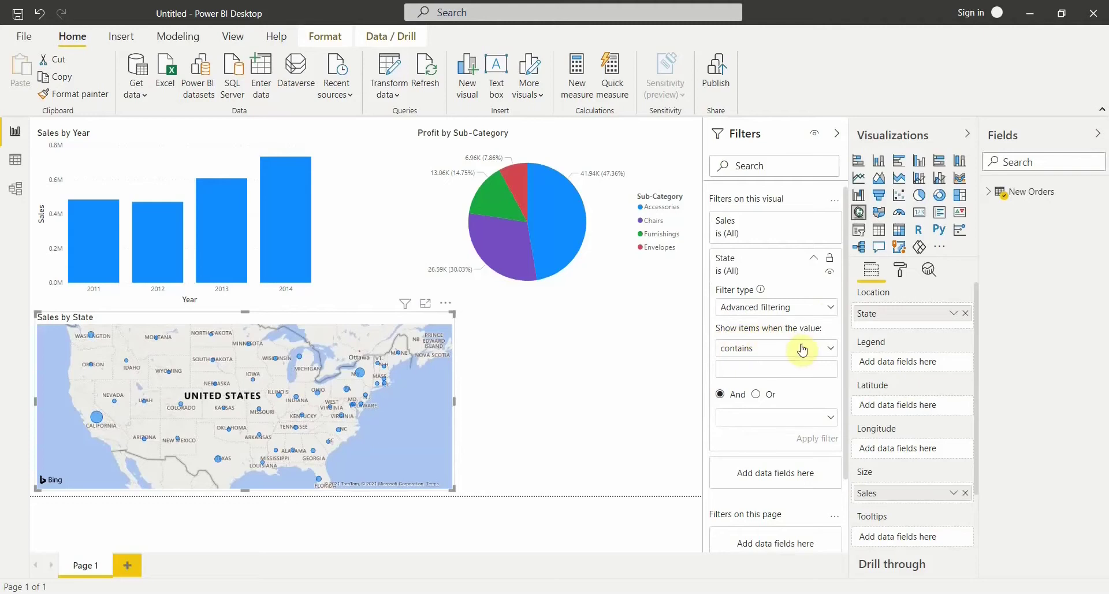
# - Filter the Sales by State map to states whose name starts with W, and inspect the plotted states
pyautogui.click(770, 353)
pyautogui.click(757, 401)
pyautogui.click(751, 363)
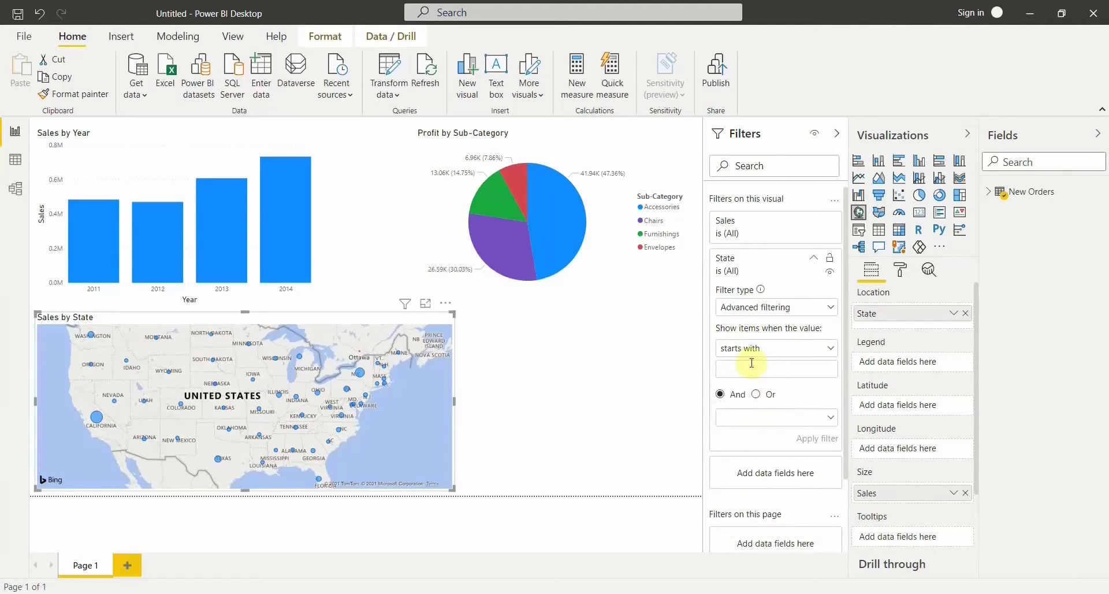
pyautogui.write('W')
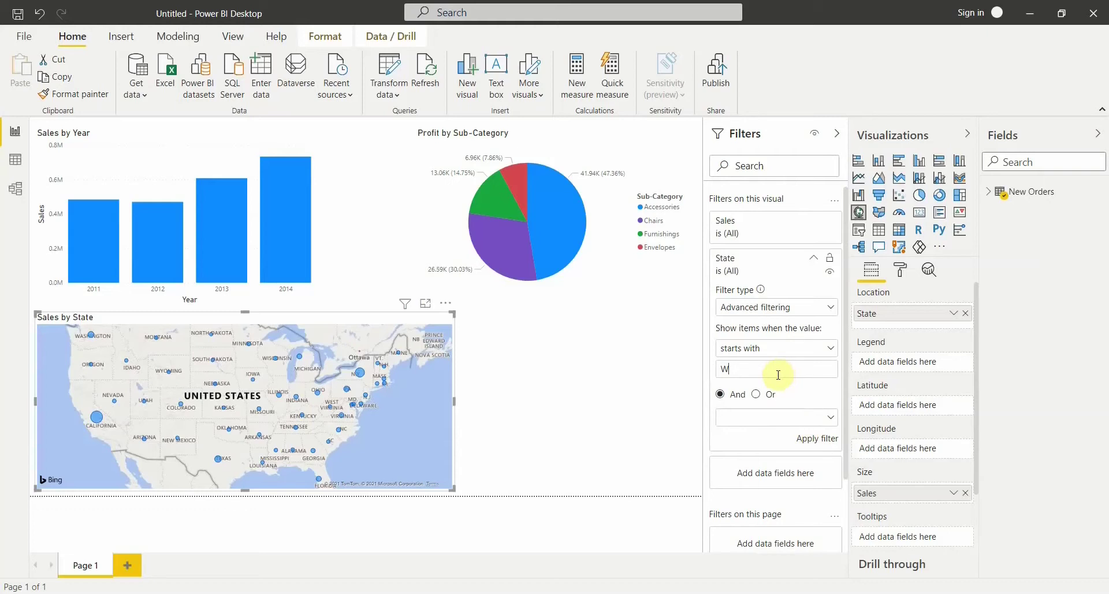
pyautogui.press('BackSpace')
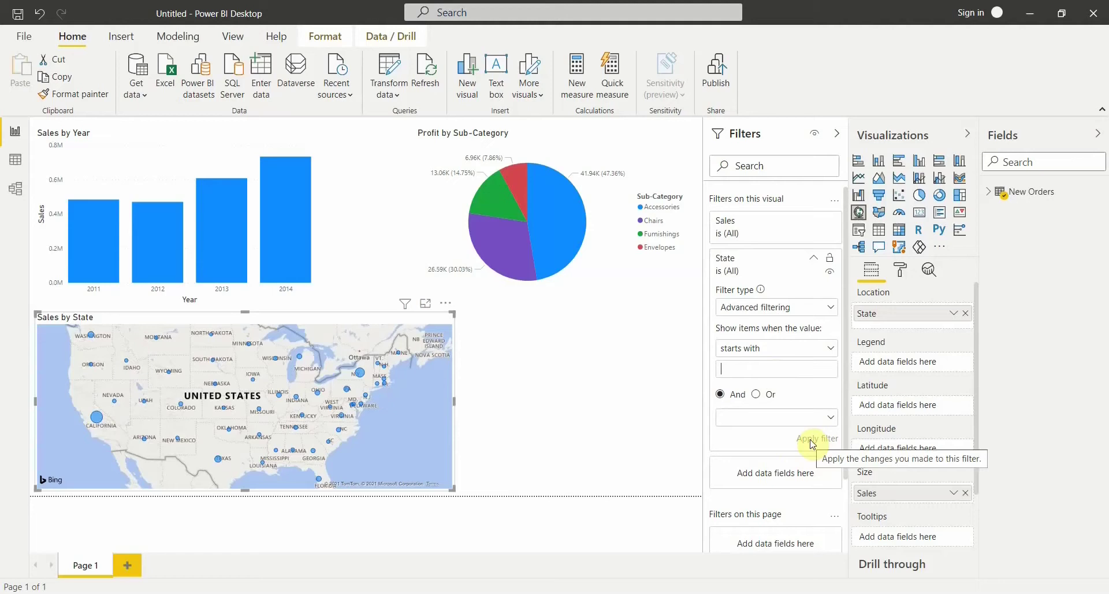
pyautogui.write('W')
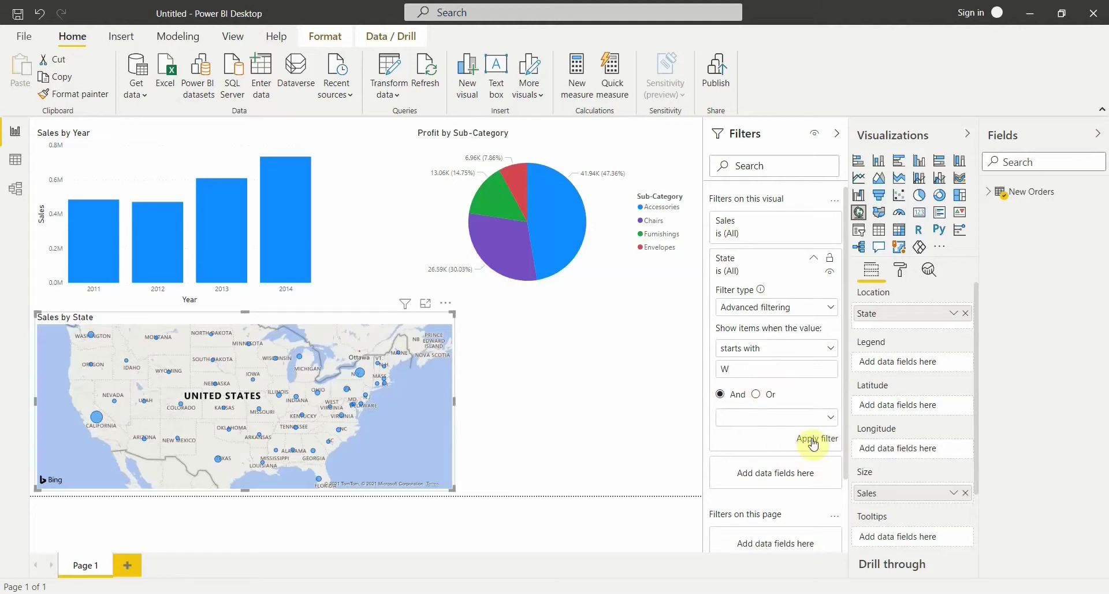
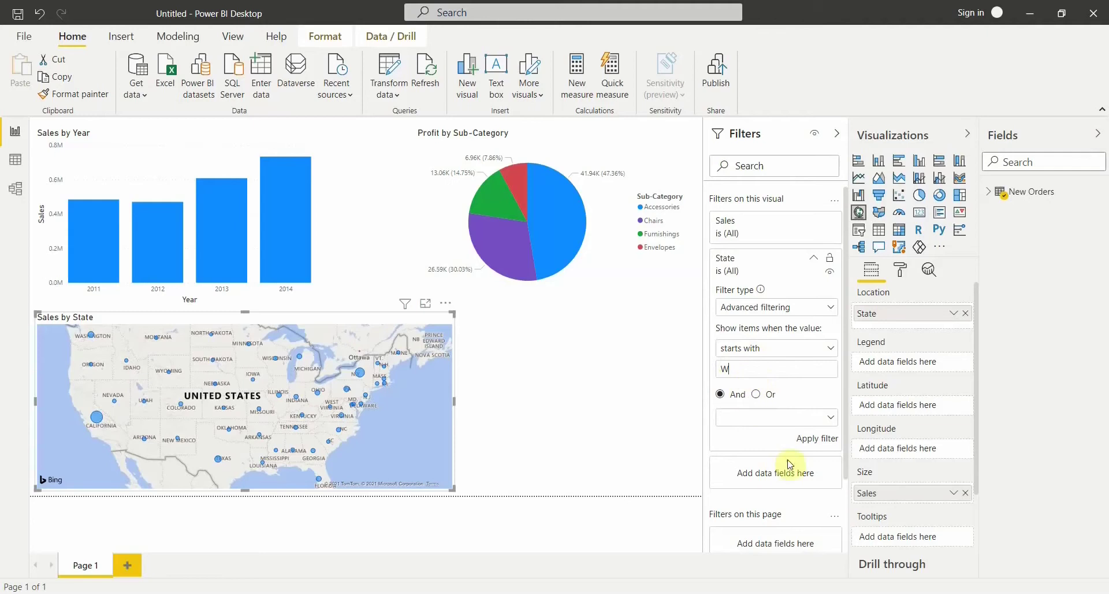
pyautogui.click(821, 441)
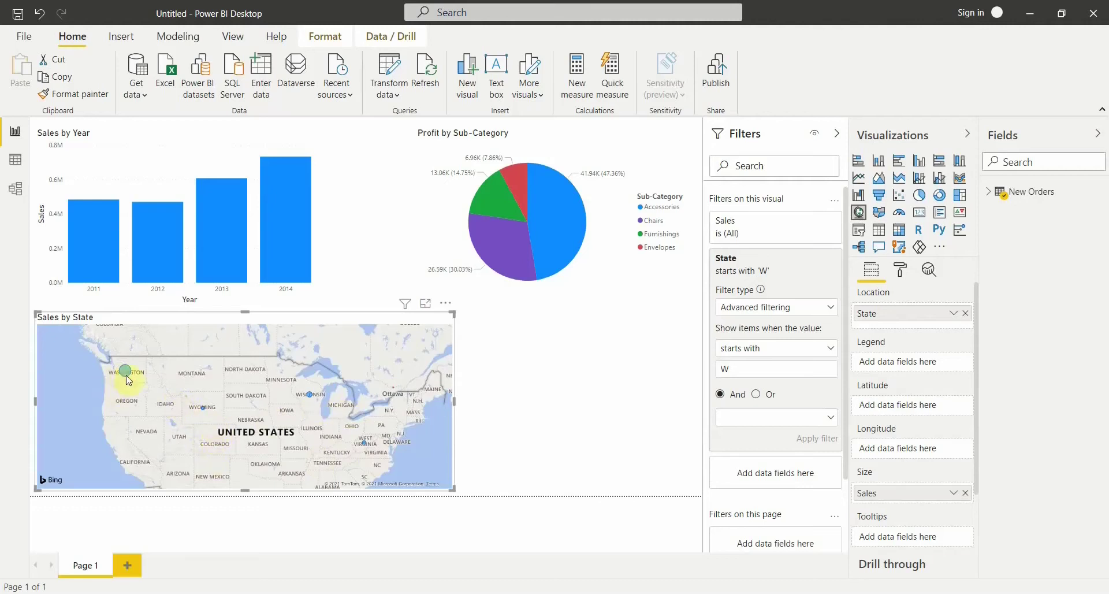
pyautogui.moveTo(129, 374)
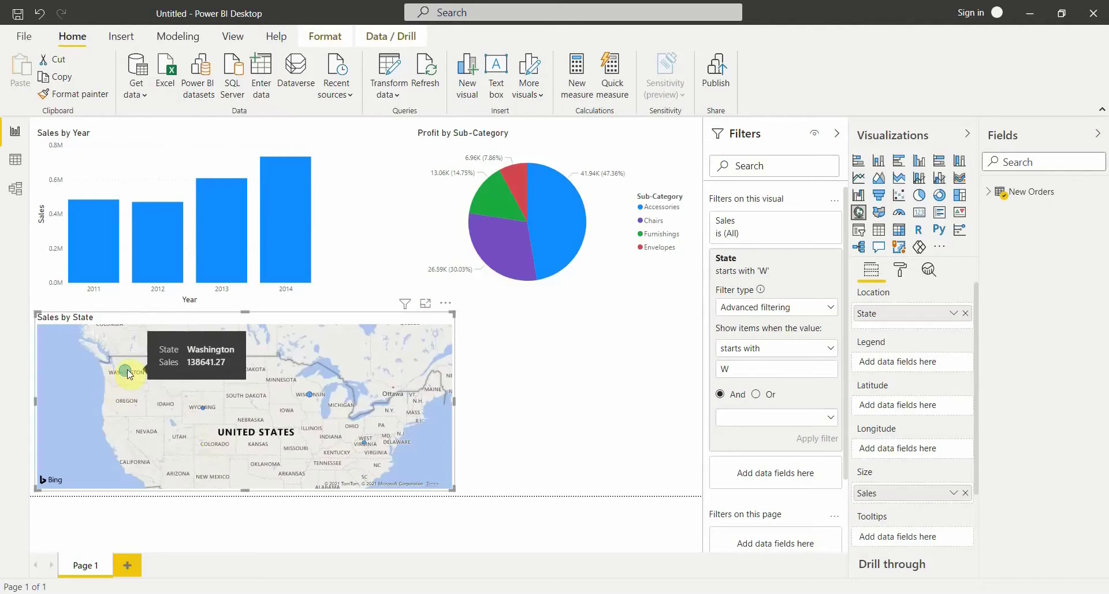
pyautogui.moveTo(206, 411)
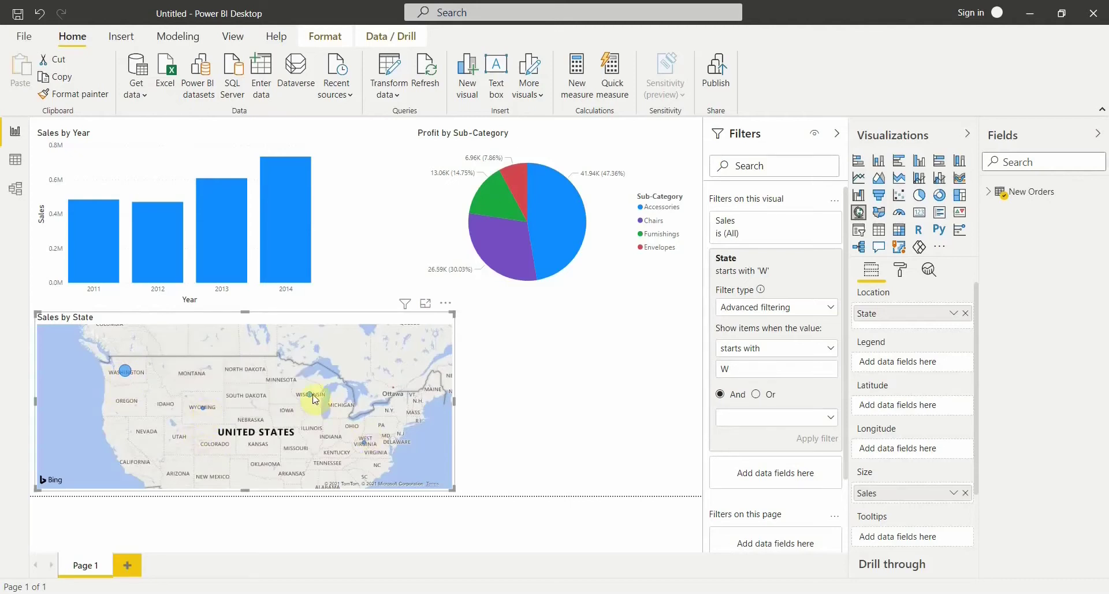
pyautogui.moveTo(315, 398)
pyautogui.moveTo(365, 442)
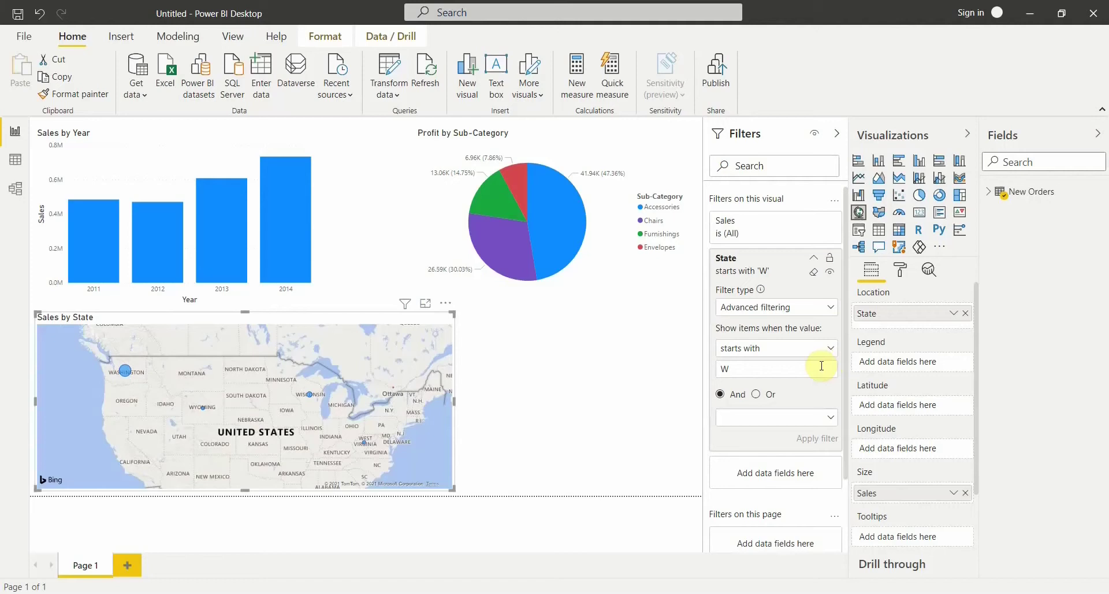
# - Filter the Sales by State map to states containing UTAH, check the plotted state, and clear the State filter
pyautogui.click(820, 347)
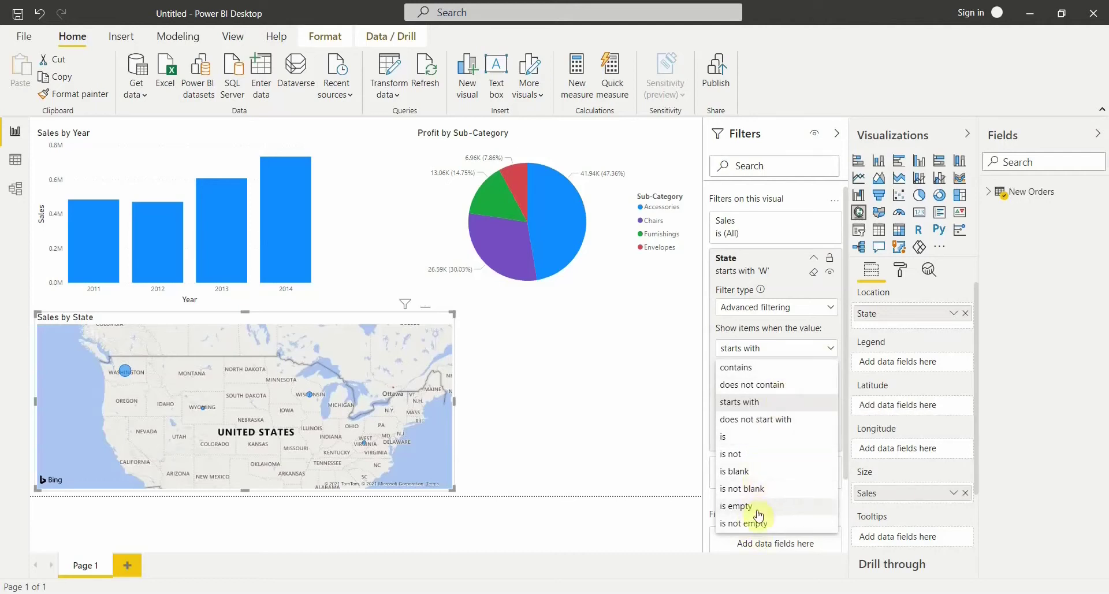
pyautogui.click(762, 369)
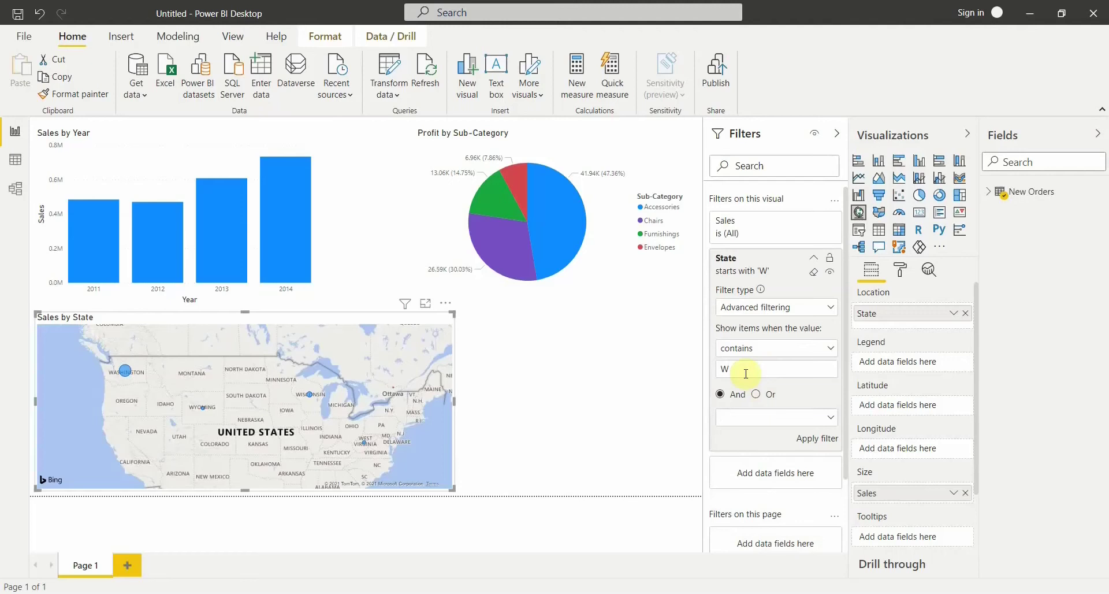
pyautogui.moveTo(746, 373); pyautogui.dragTo(700, 373)
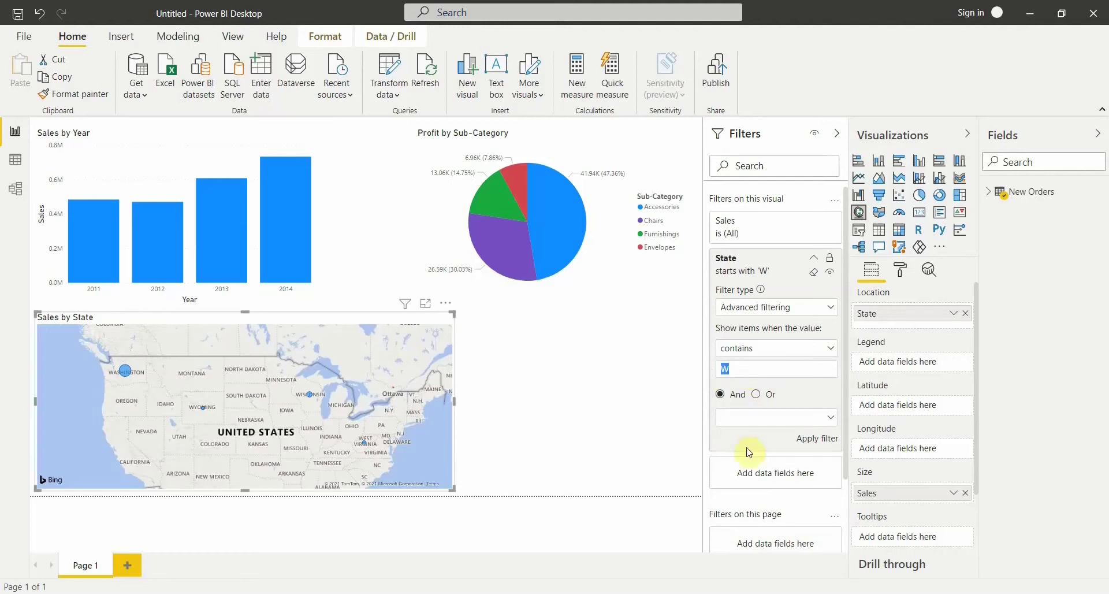
pyautogui.write('UTAH')
pyautogui.click(818, 439)
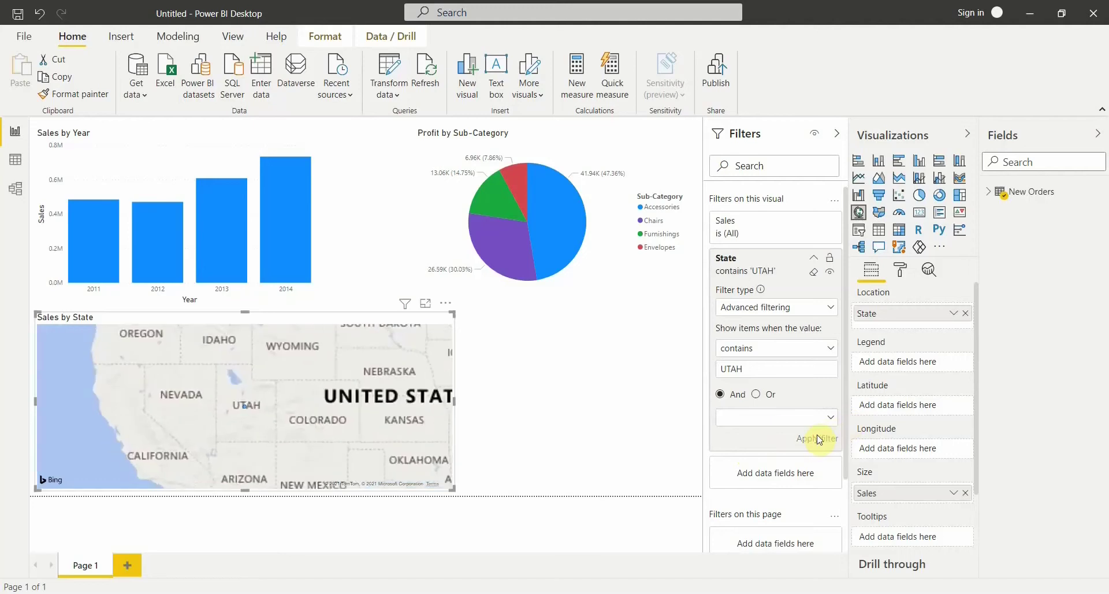
pyautogui.moveTo(246, 411)
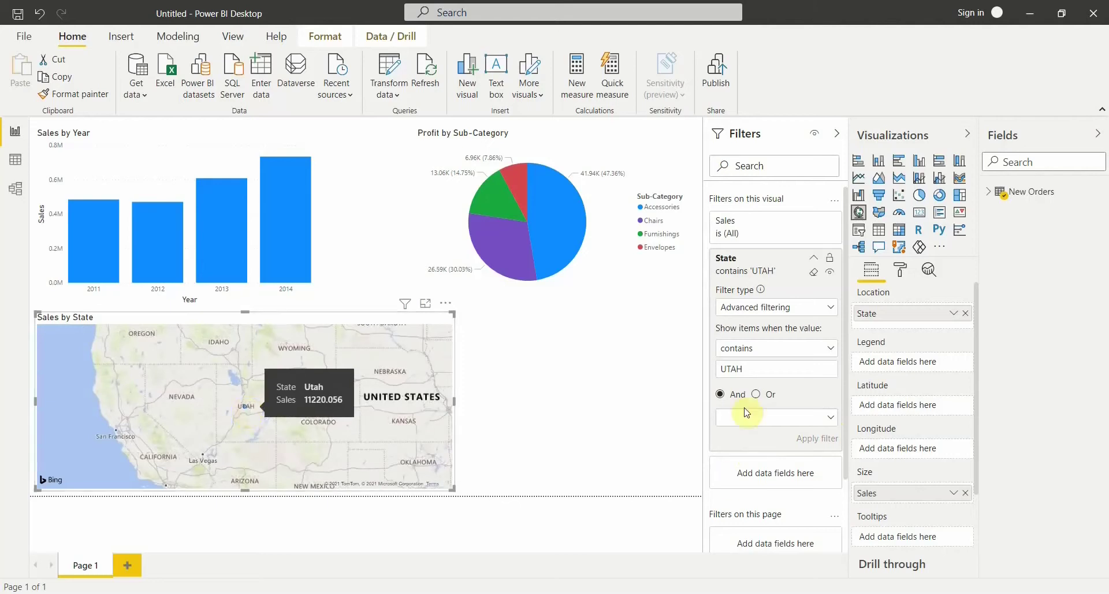
pyautogui.moveTo(768, 368); pyautogui.dragTo(697, 374)
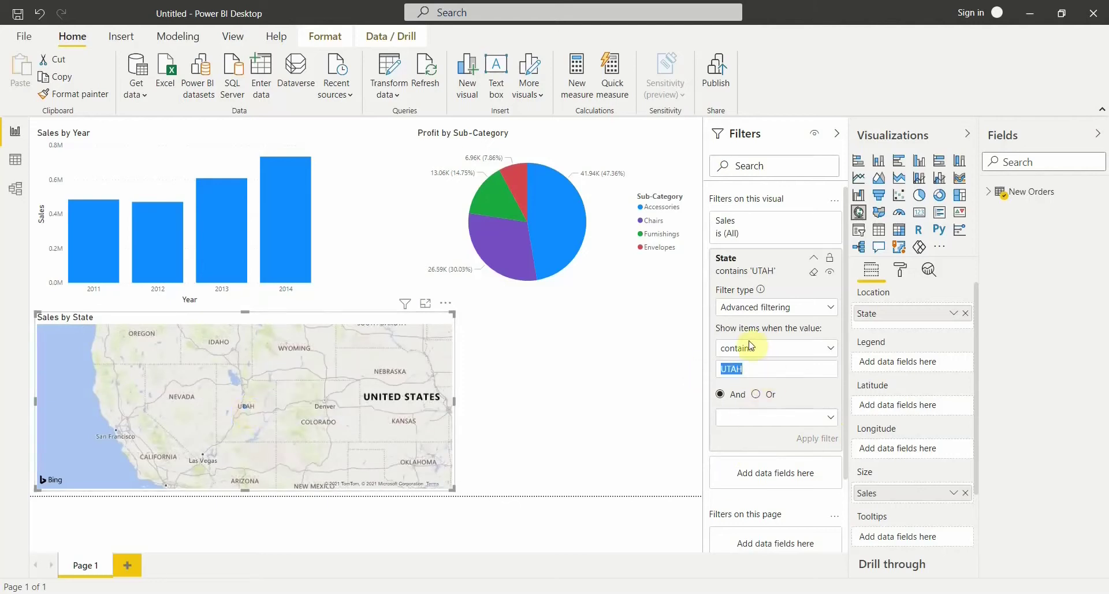
pyautogui.click(815, 272)
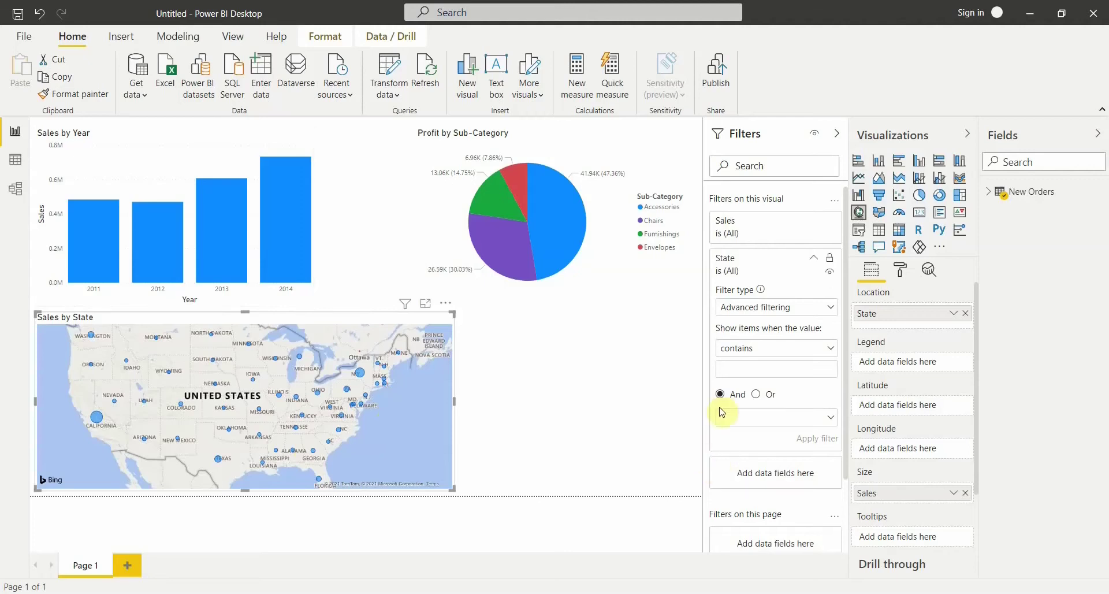
# - Switch the map's State filter to the Top N type and set it to show the bottom 5 items
pyautogui.click(775, 308)
pyautogui.click(742, 361)
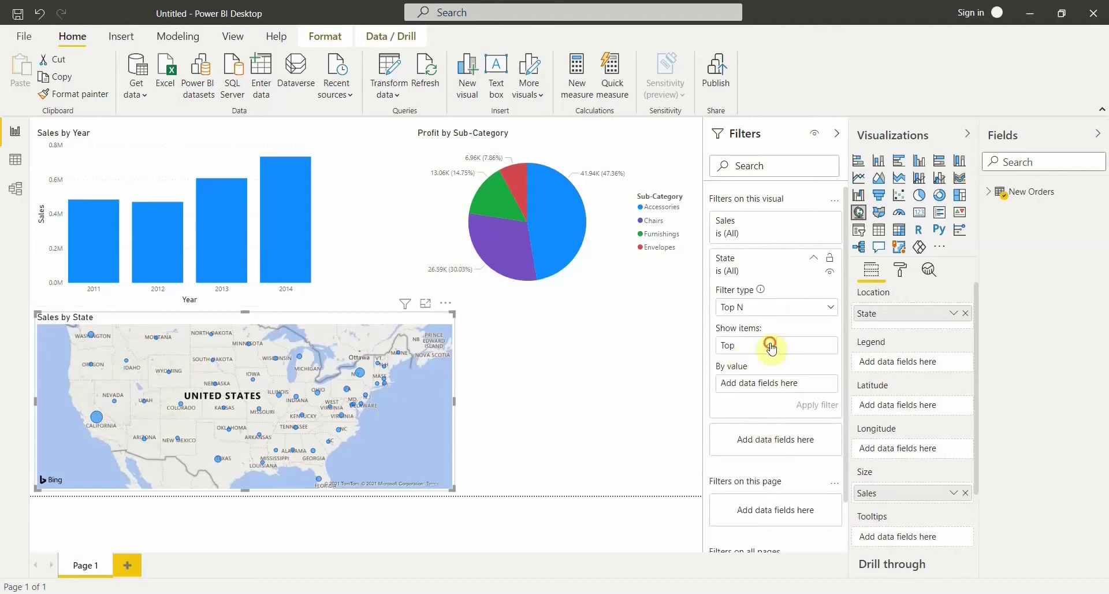
pyautogui.click(773, 347)
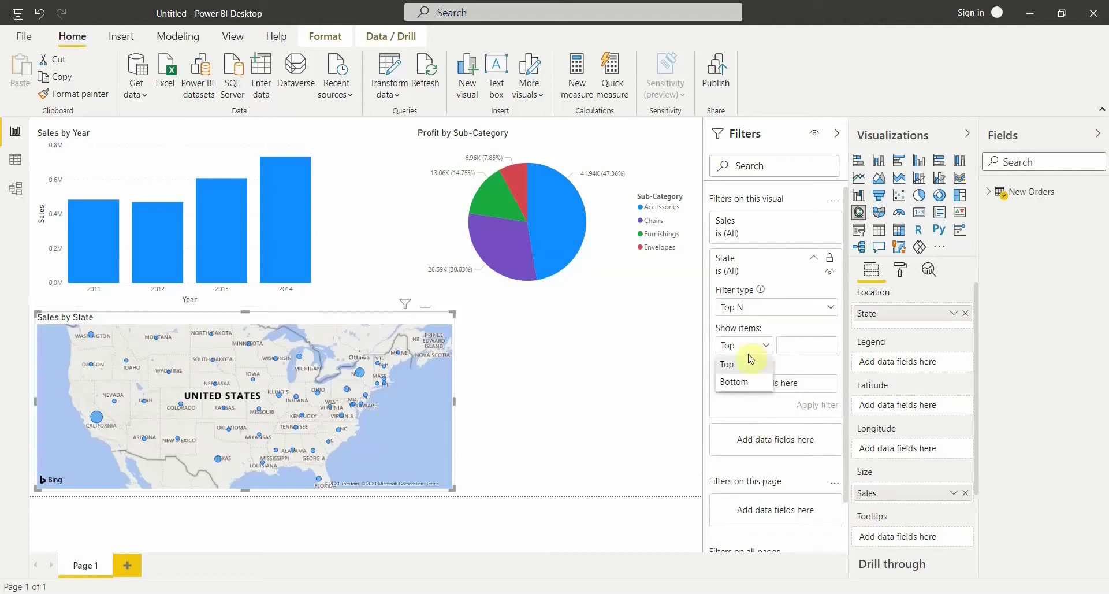
pyautogui.click(747, 384)
pyautogui.click(795, 347)
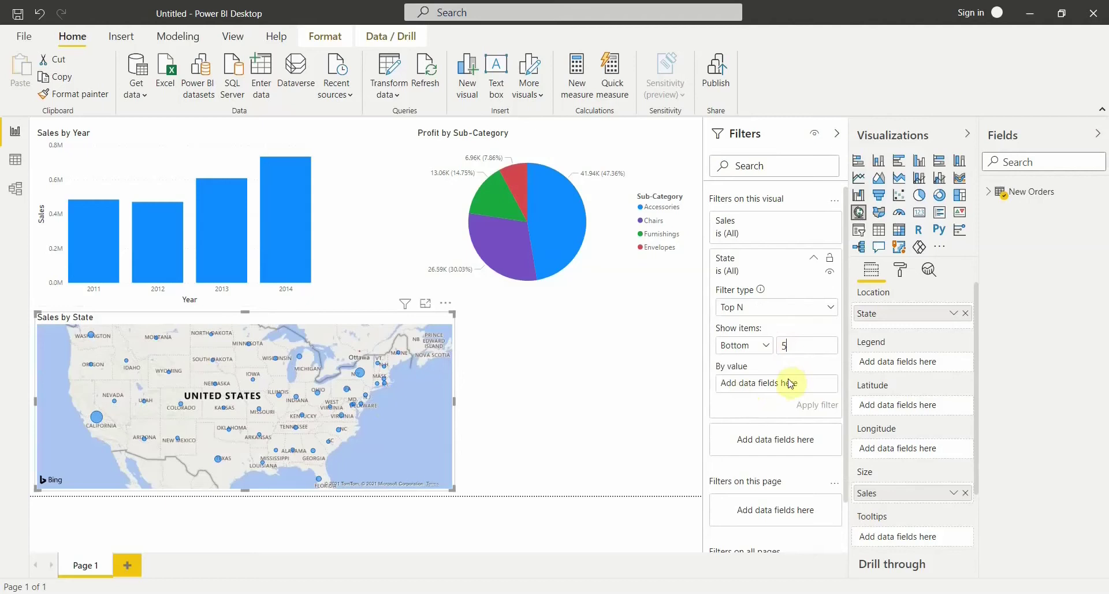
# - Rank the map's State filter by the Profit field from New Orders, apply it, and inspect the plotted states
pyautogui.click(989, 192)
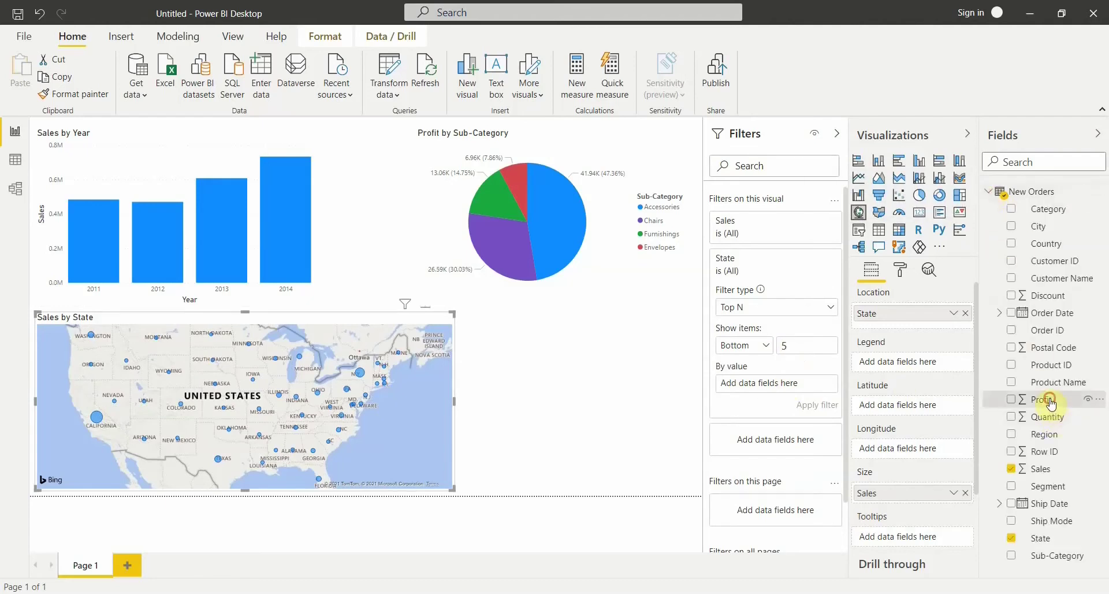
pyautogui.moveTo(1044, 400); pyautogui.dragTo(781, 383)
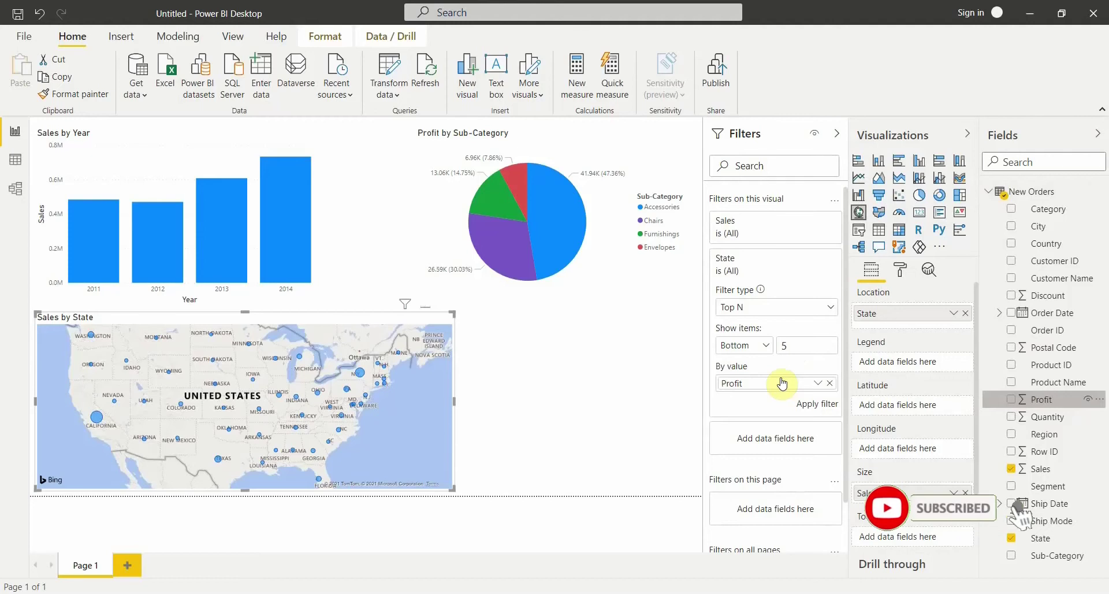
pyautogui.click(817, 404)
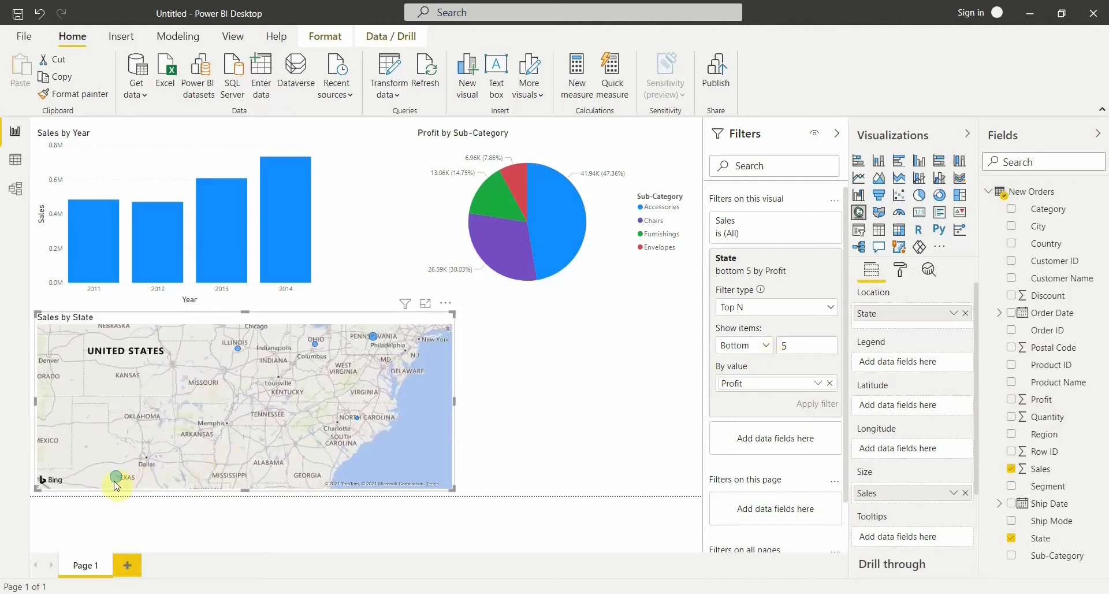
pyautogui.moveTo(116, 485)
pyautogui.moveTo(240, 354)
pyautogui.moveTo(358, 421)
# - Change the map's State filter from bottom to top items, apply it, and inspect the plotted states
pyautogui.click(744, 346)
pyautogui.click(736, 365)
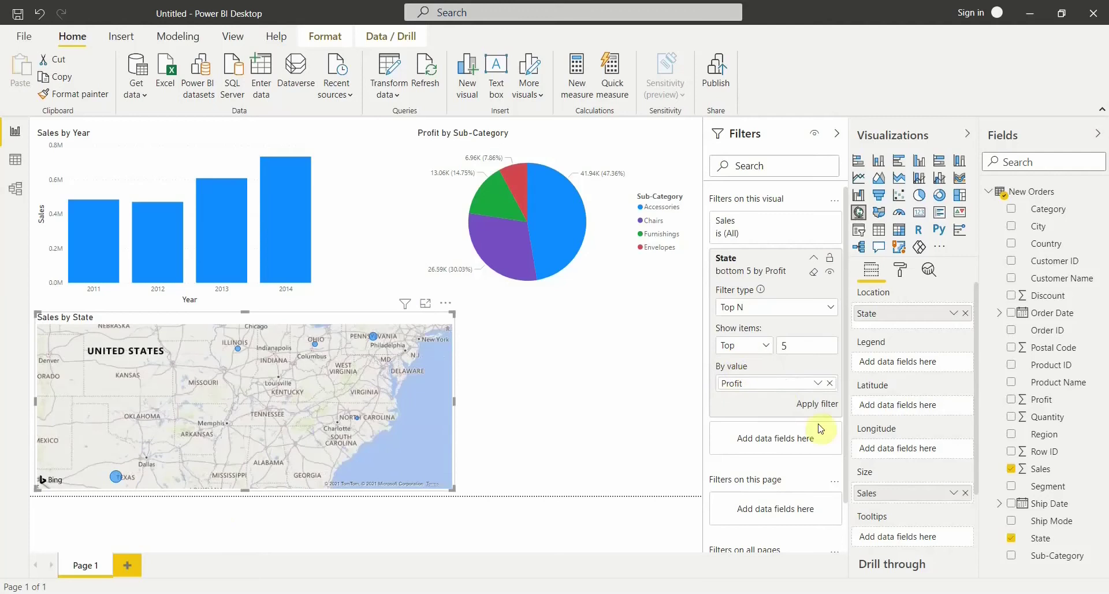
pyautogui.click(830, 406)
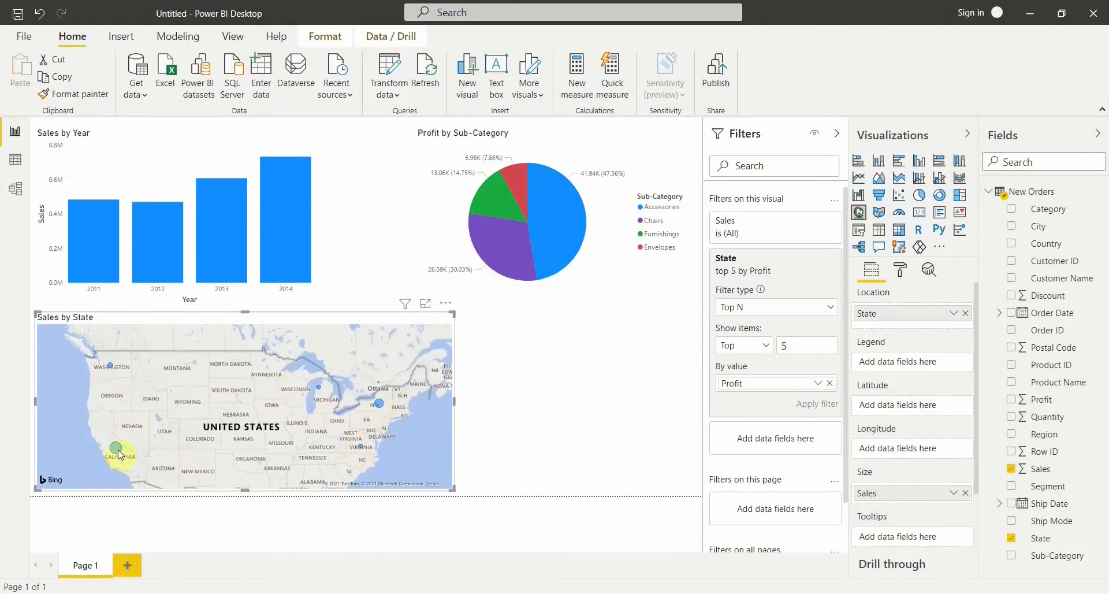
pyautogui.moveTo(116, 449)
pyautogui.moveTo(380, 408)
pyautogui.moveTo(362, 450)
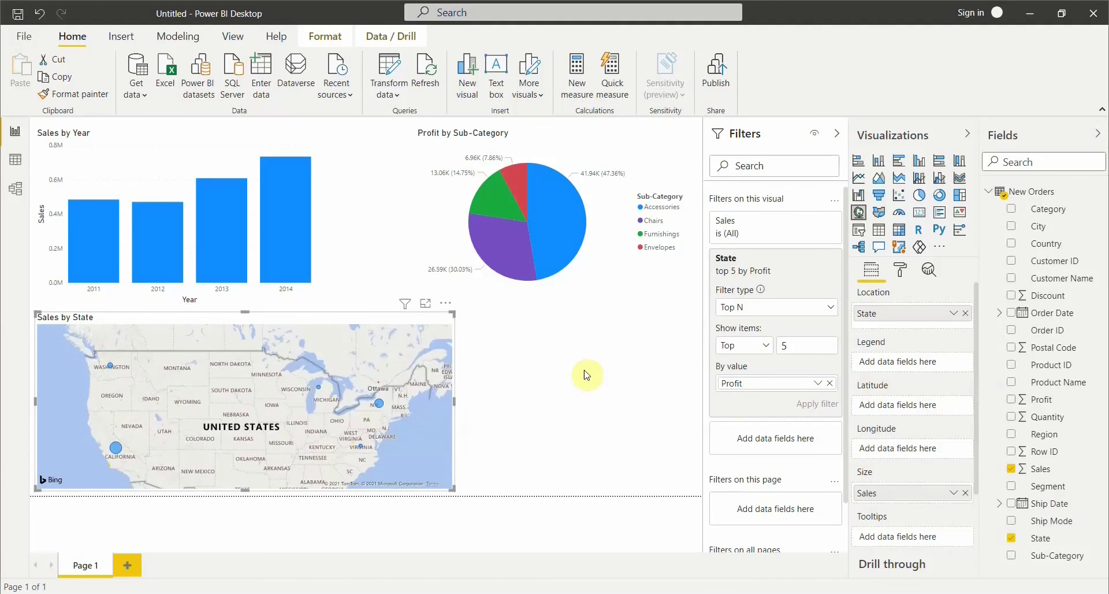
# - Review the State filter settings of the Sales by State map and leave the filter card collapsed
pyautogui.click(813, 259)
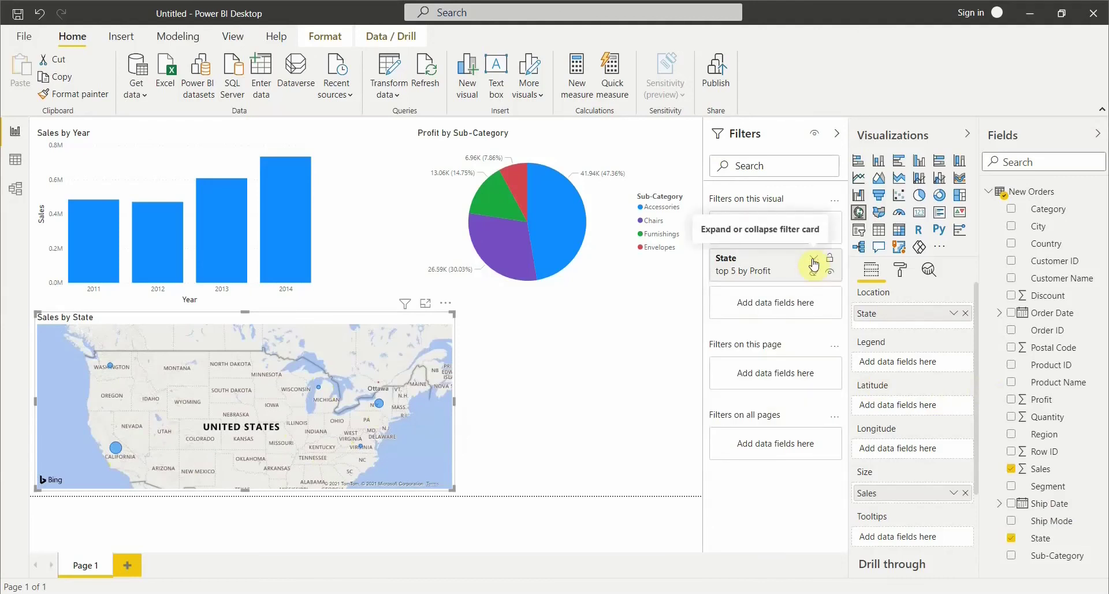
pyautogui.click(813, 260)
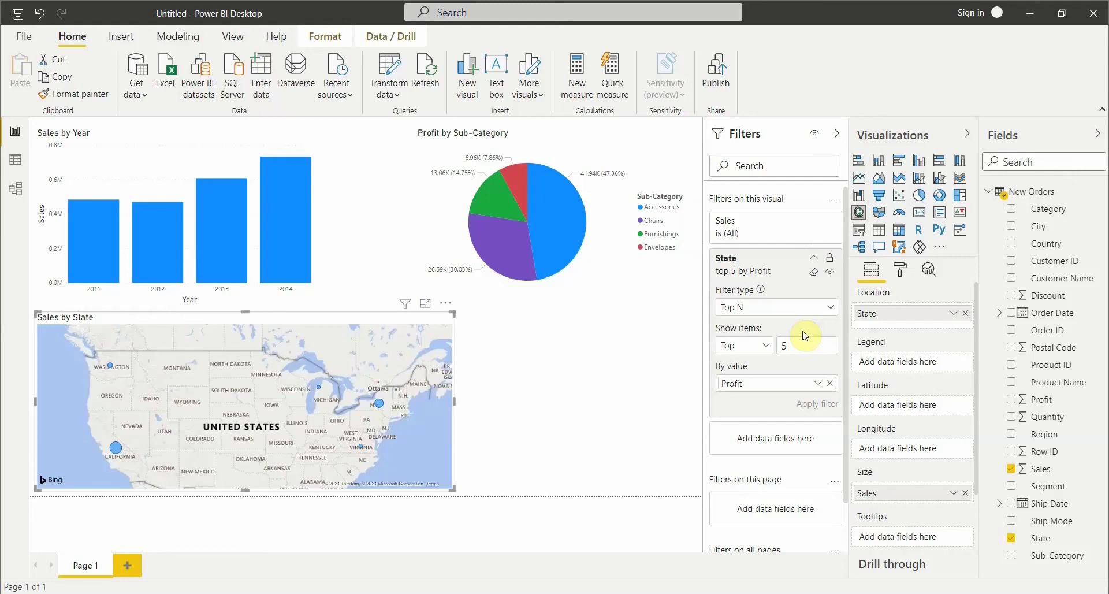
pyautogui.click(815, 260)
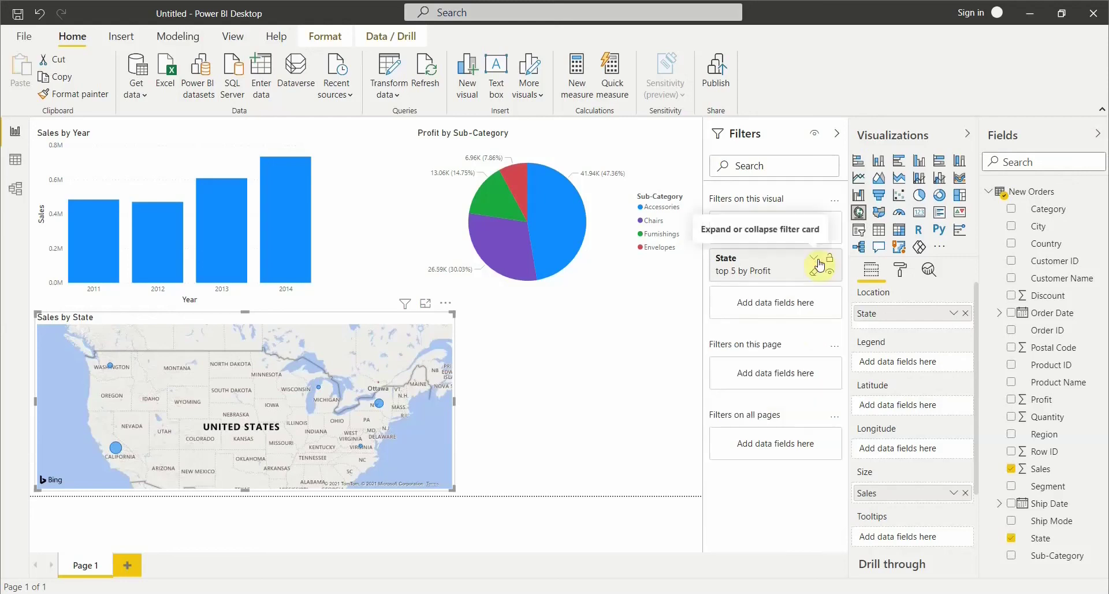